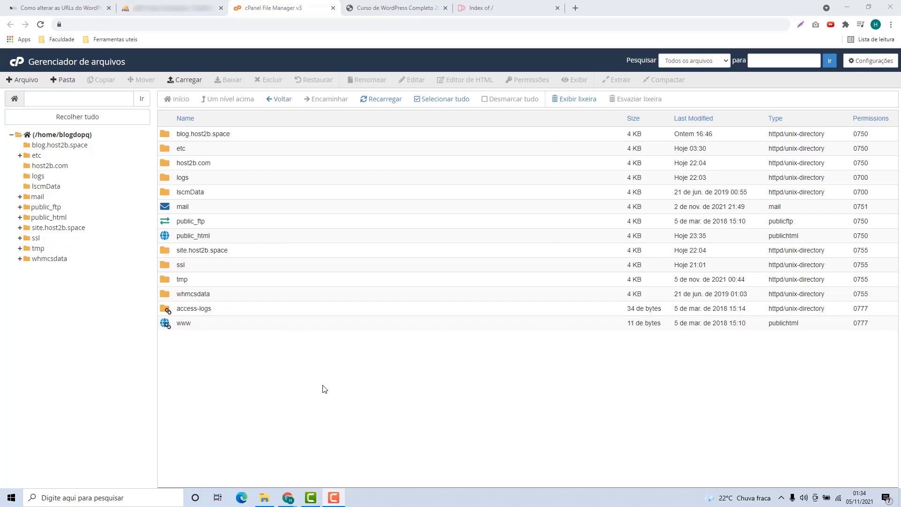
Step: View the current pages served at host2b.space and host2b.com
click(371, 10)
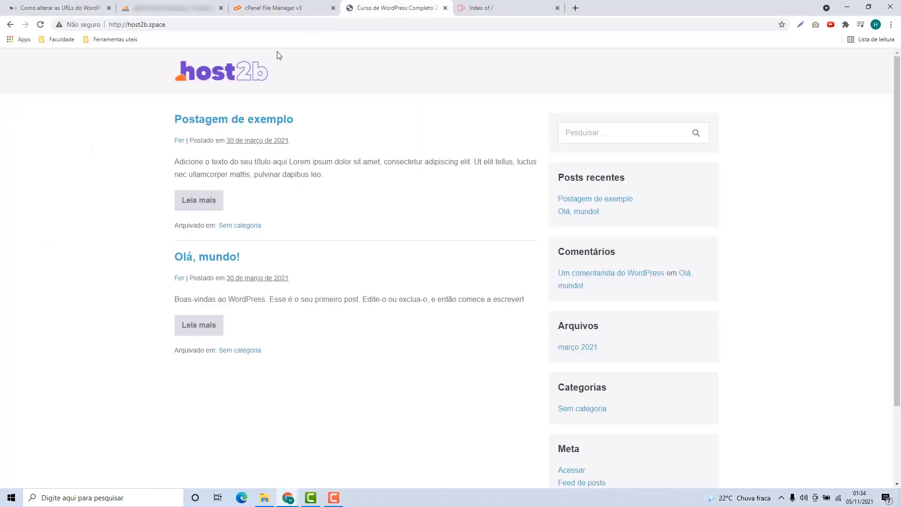
scroll(334, 241, down, 3)
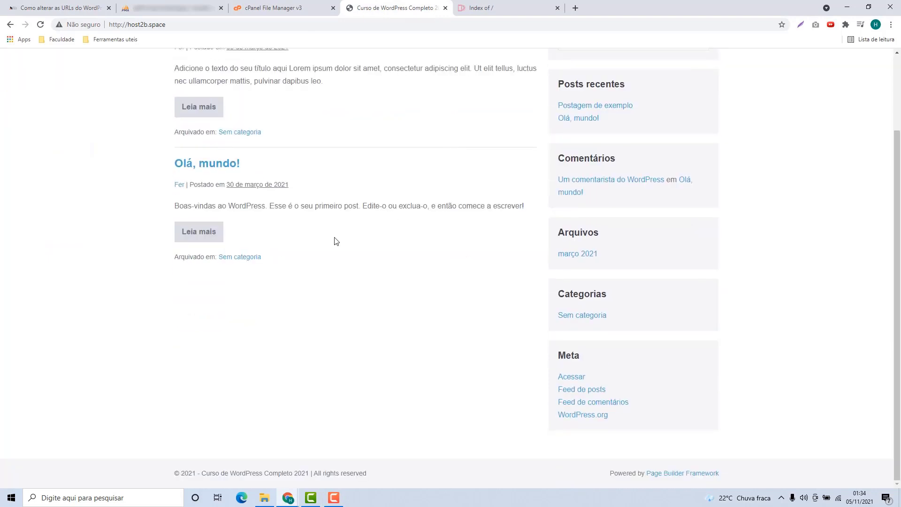
scroll(352, 360, up, 2)
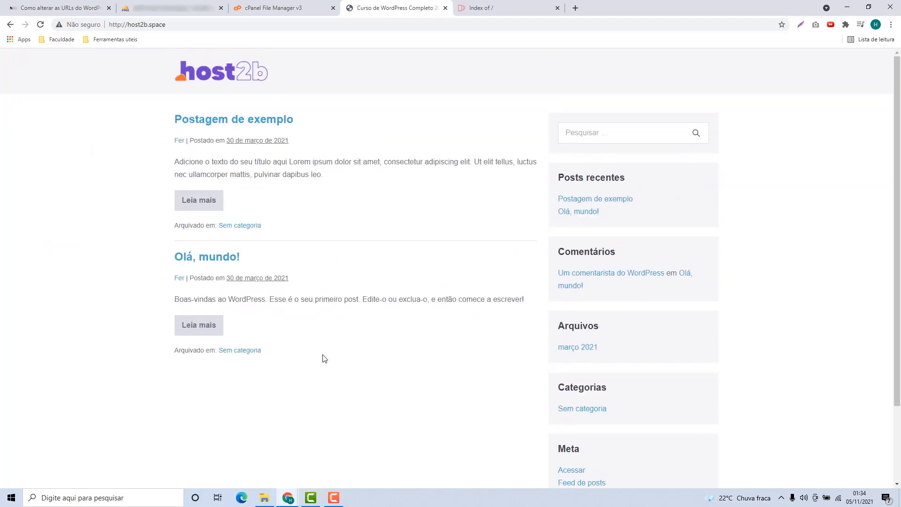
click(486, 10)
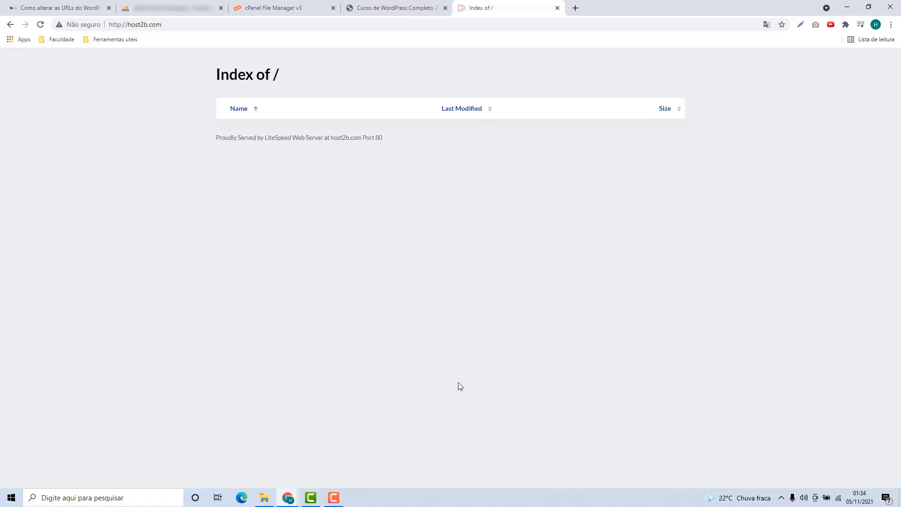
Step: Switch to the cPanel File Manager and examine the contents of the public_html and host2b.com folders
click(301, 8)
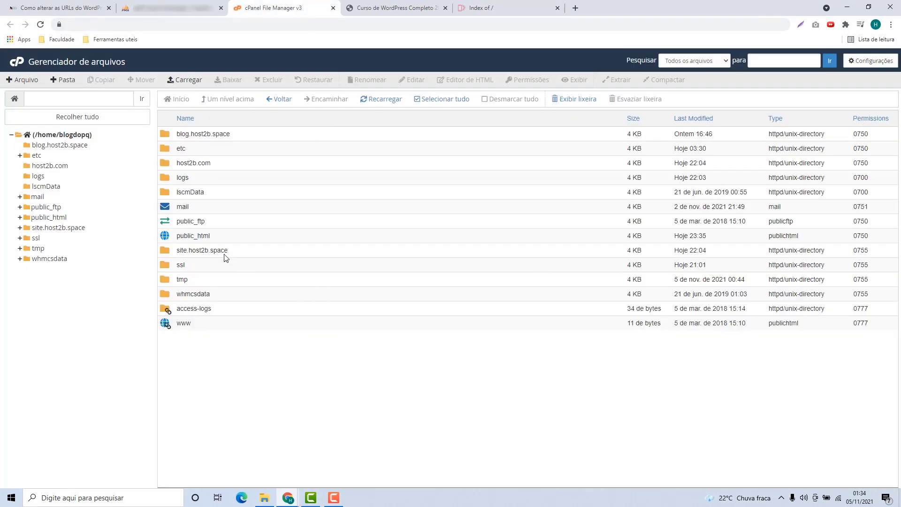
double_click(240, 241)
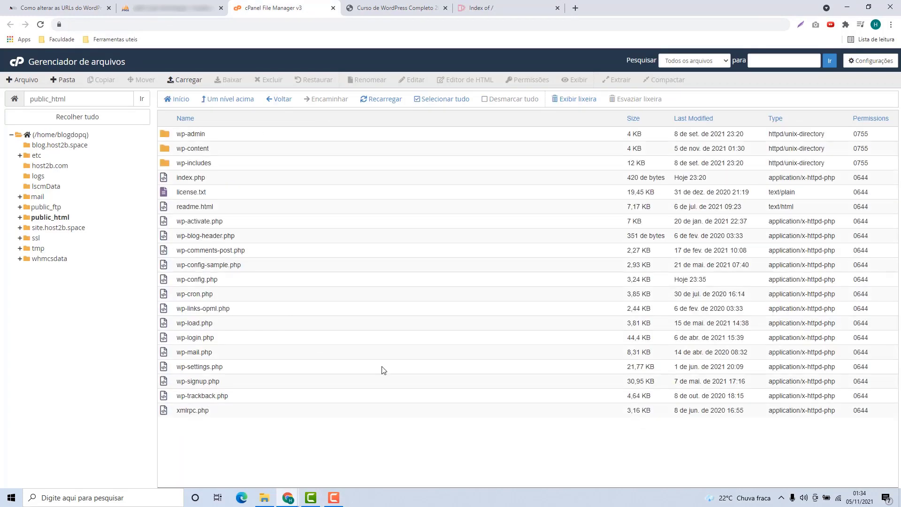
click(64, 136)
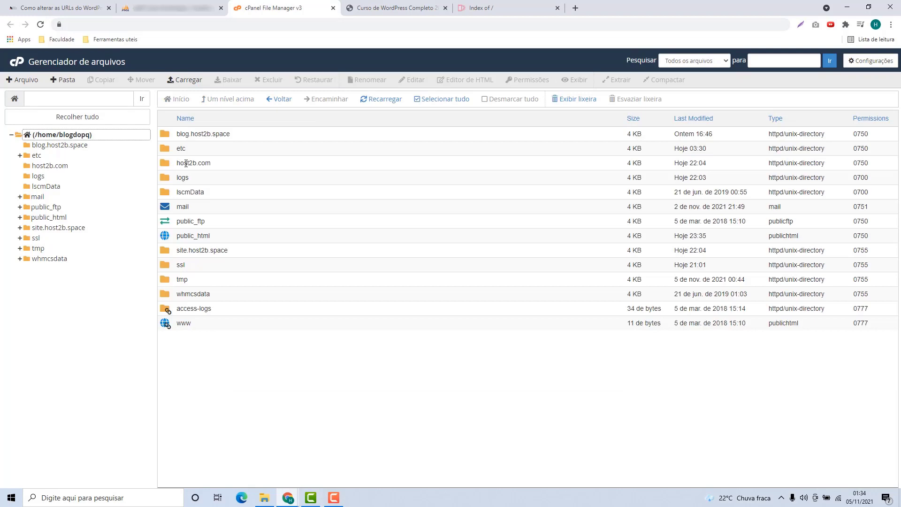
double_click(221, 164)
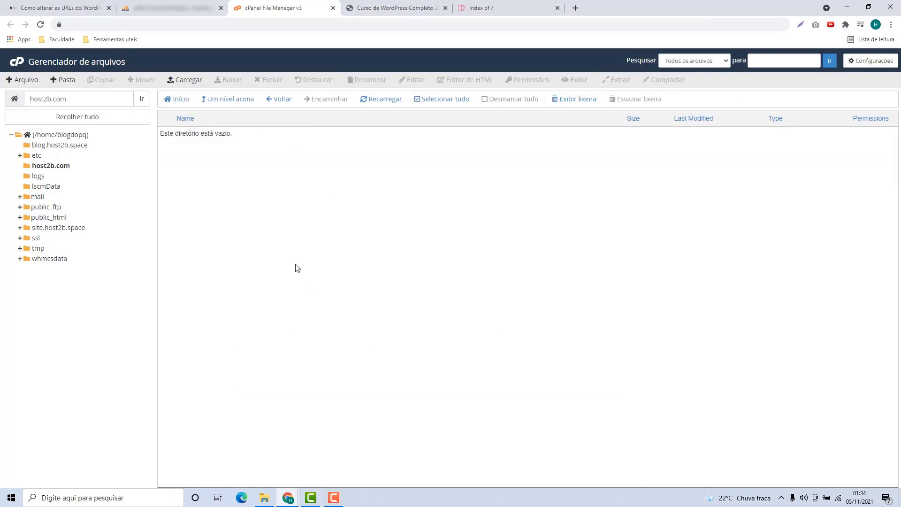
click(69, 136)
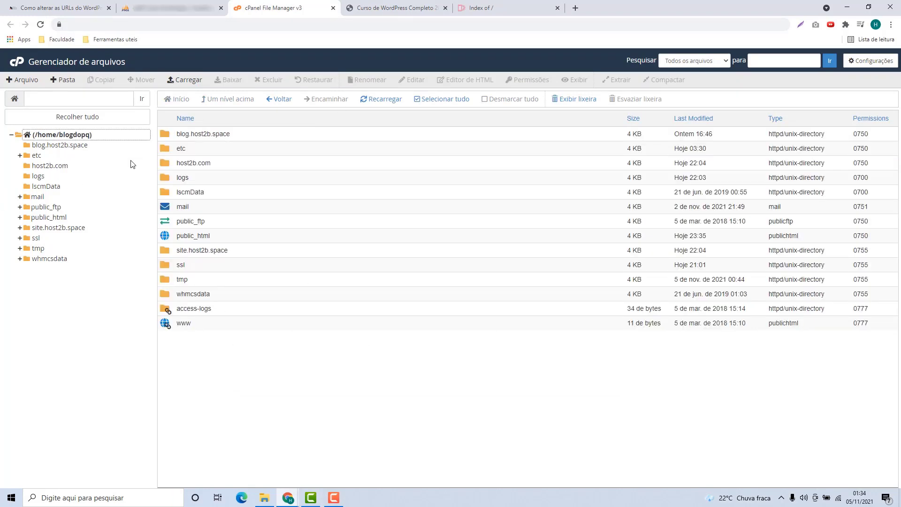
Step: Move all WordPress files and folders from public_html to the /host2b.com directory
double_click(226, 242)
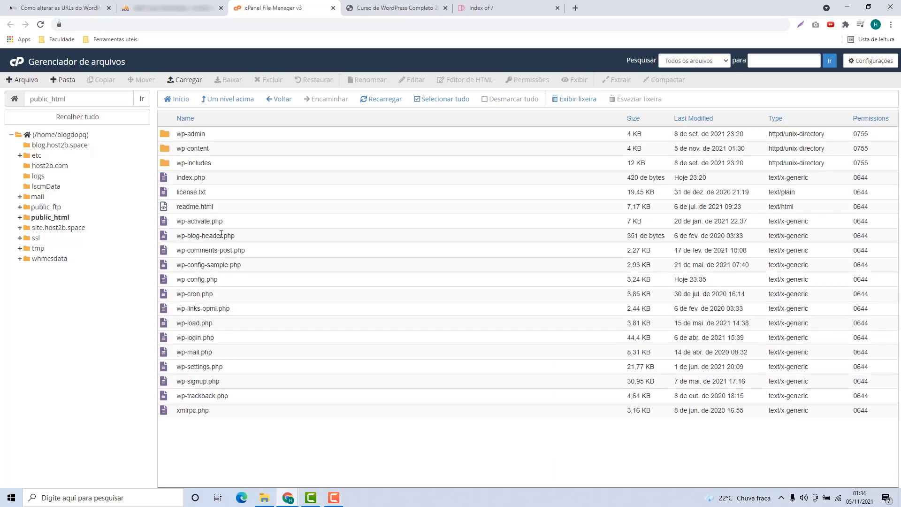
click(220, 135)
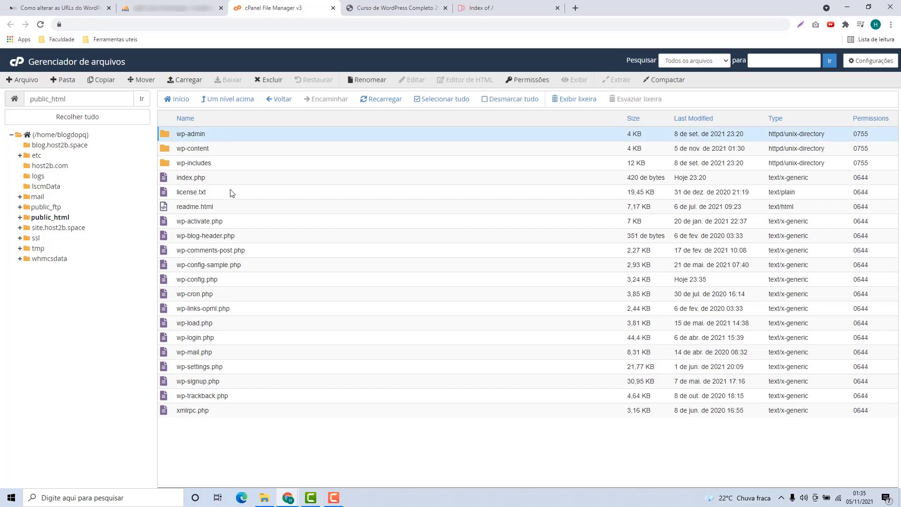
drag(231, 414, 204, 130)
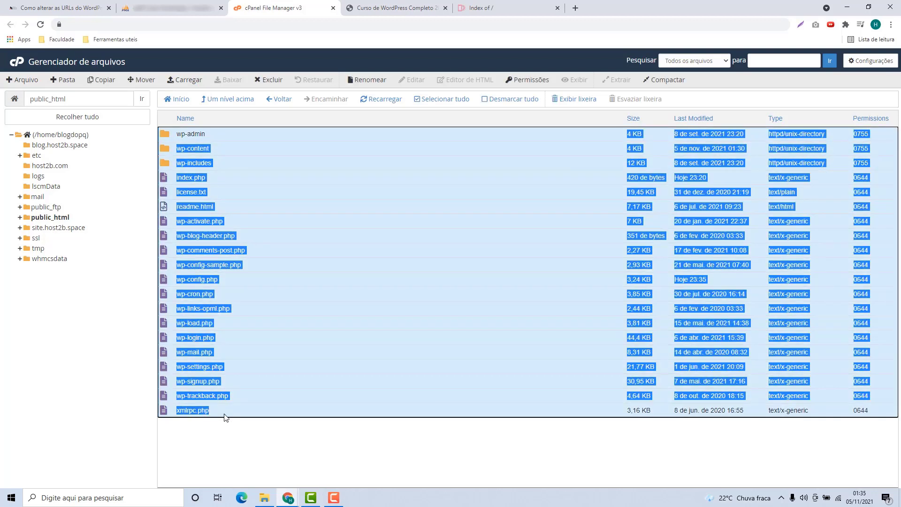
click(233, 460)
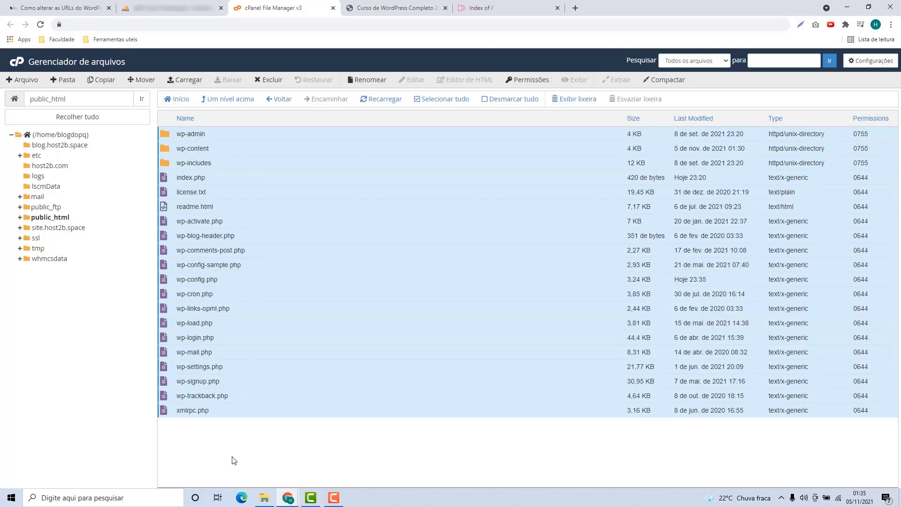
click(145, 81)
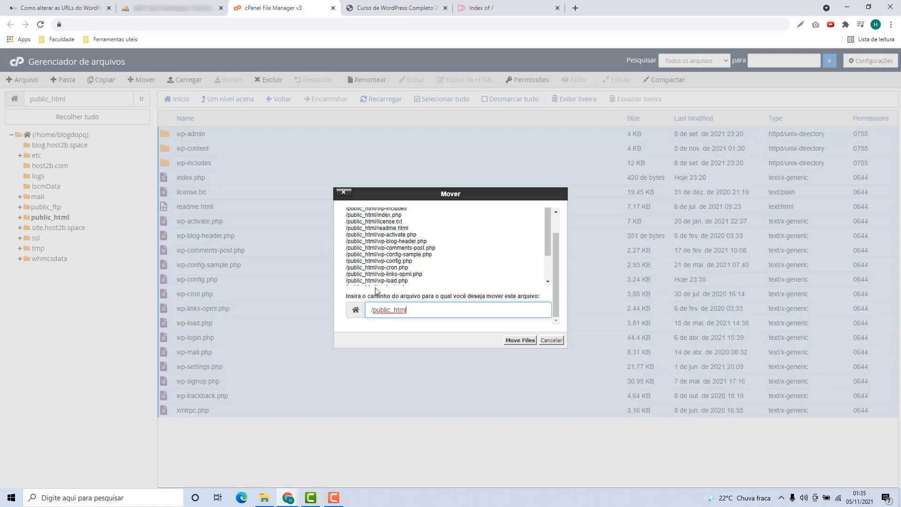
drag(407, 310, 383, 322)
key(BackSpace)
text(host2b.com)
click(511, 344)
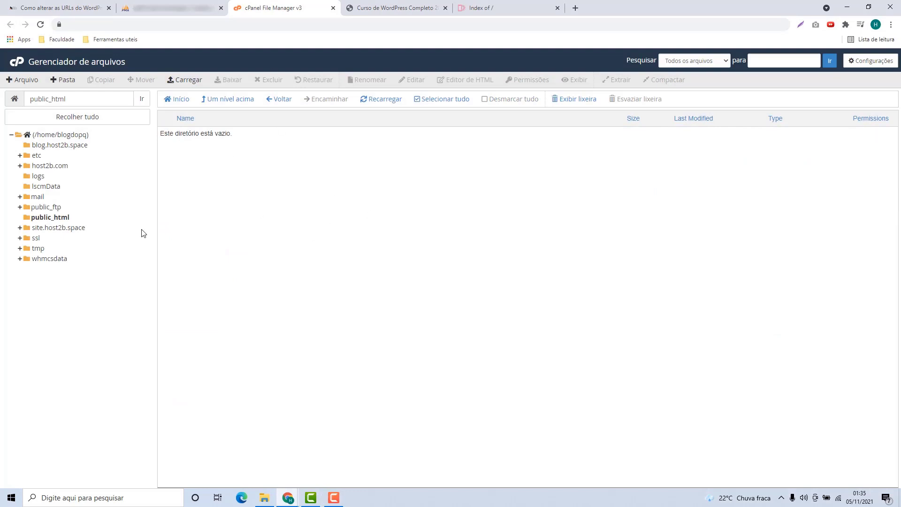
Step: Check the files in the host2b.com folder and reload the host2b.space and host2b.com sites
click(47, 168)
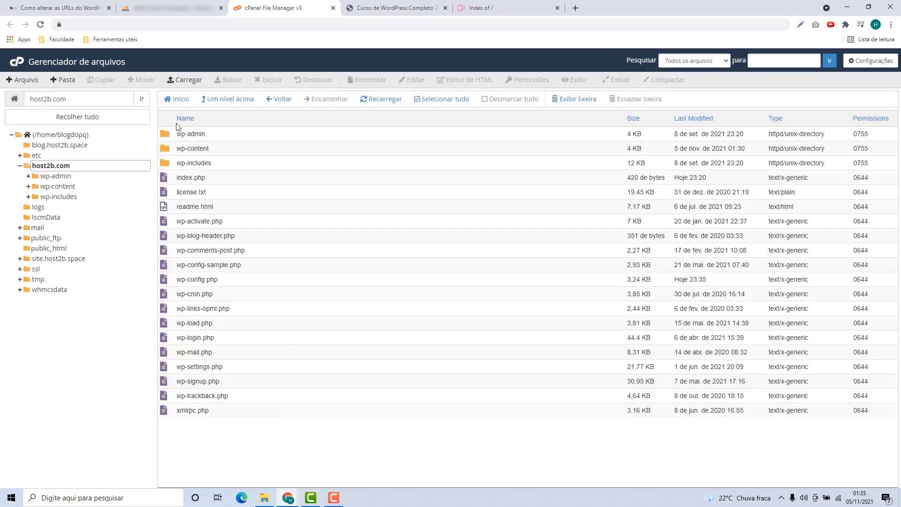
click(373, 15)
click(373, 22)
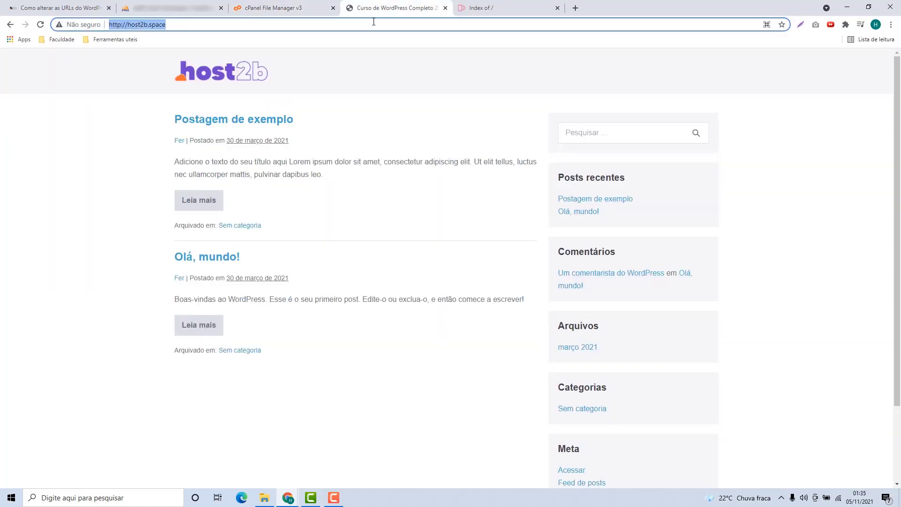
key(Return)
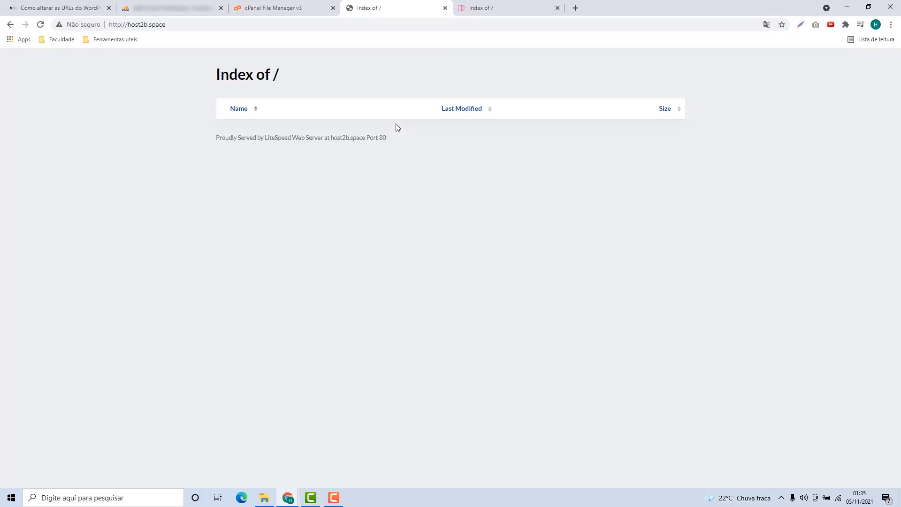
click(480, 14)
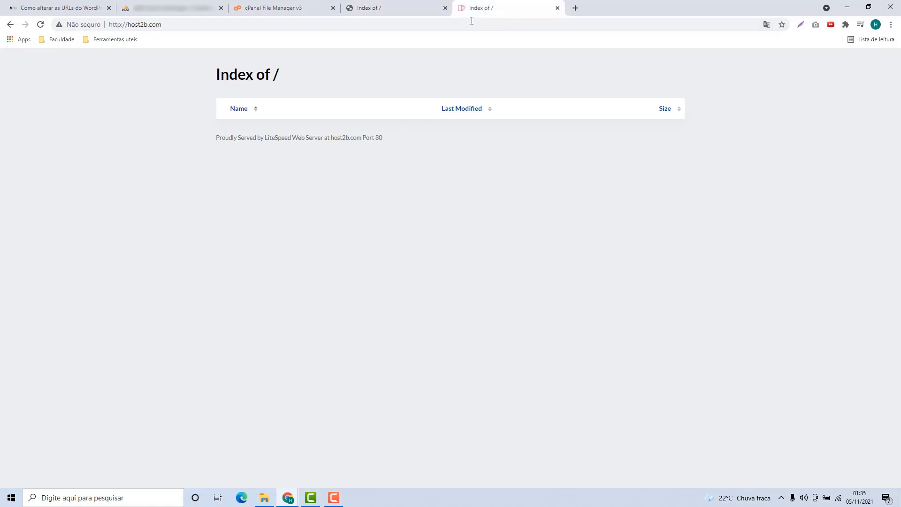
click(471, 21)
key(Return)
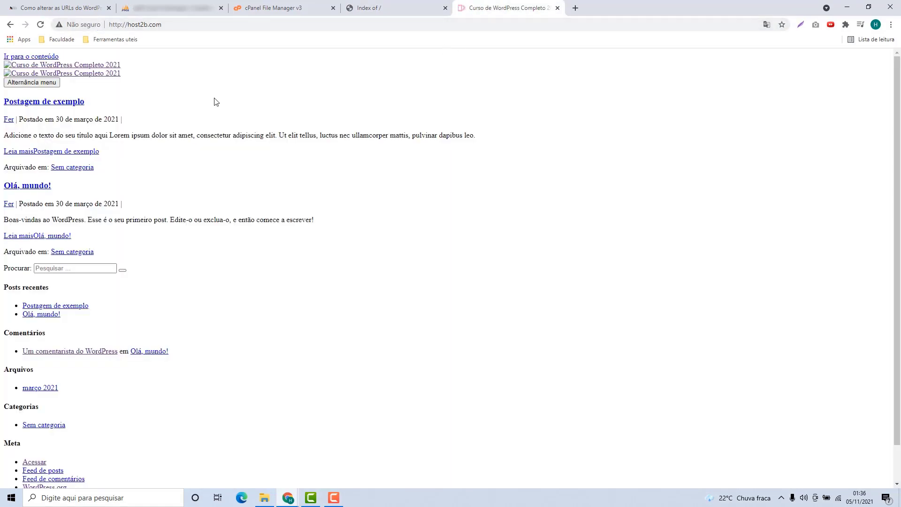
scroll(221, 113, down, 1)
scroll(94, 228, up, 1)
Step: Switch to phpMyAdmin and open the wp_options table of the blogdopq_wp database
click(183, 8)
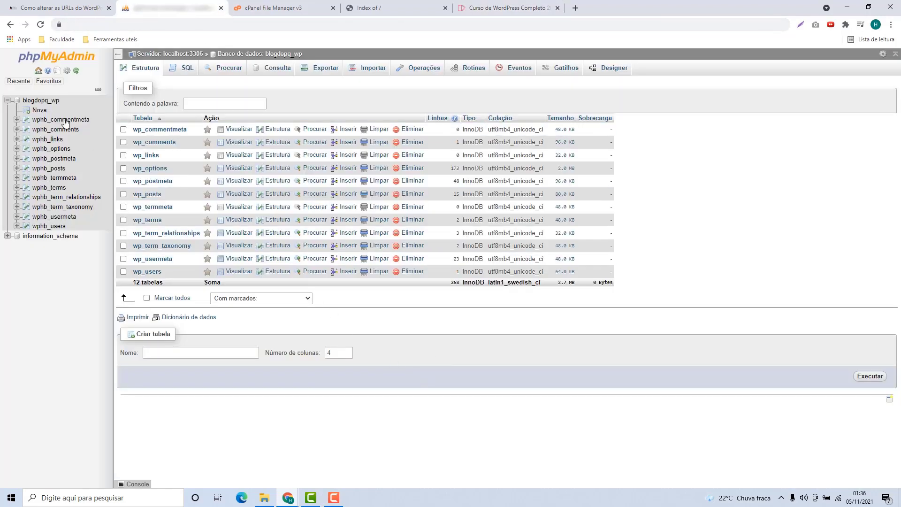
click(45, 64)
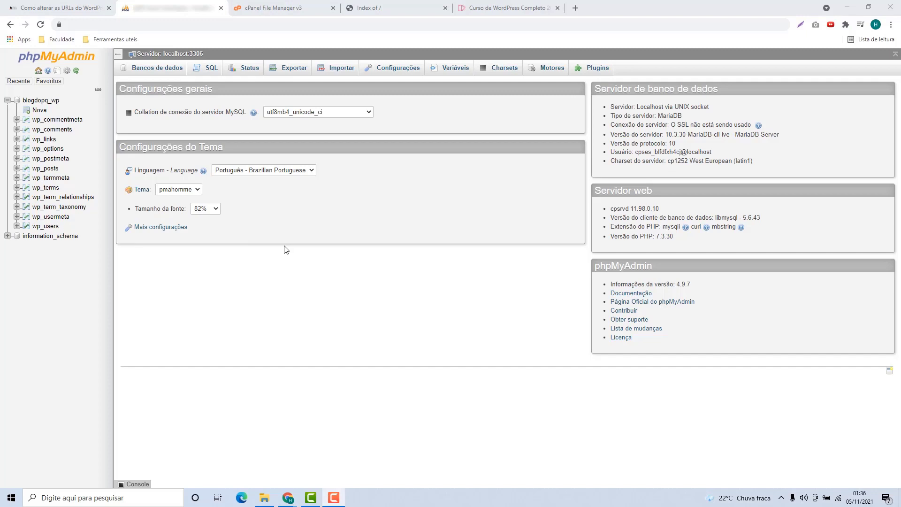
click(50, 103)
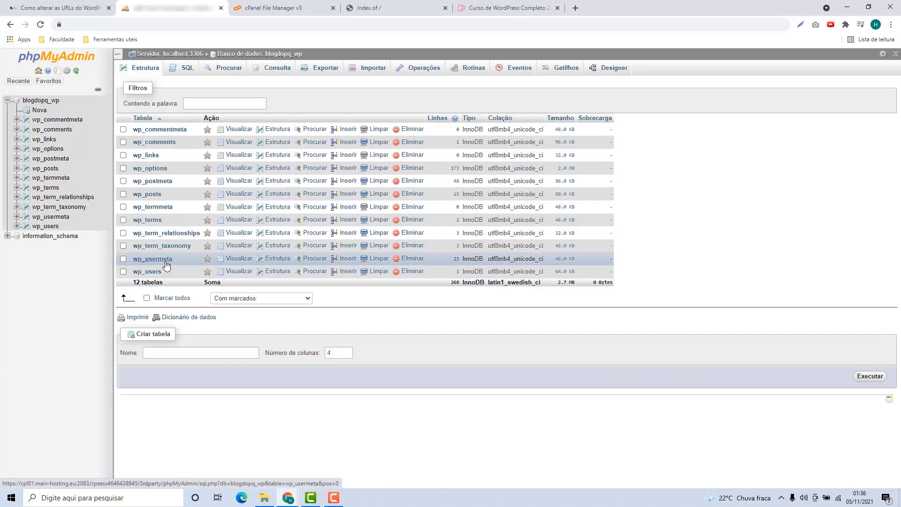
click(151, 169)
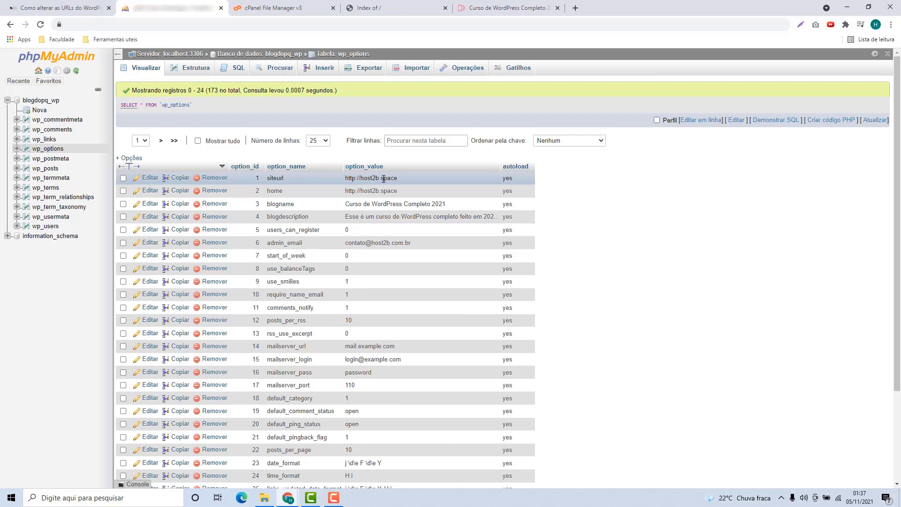
double_click(380, 179)
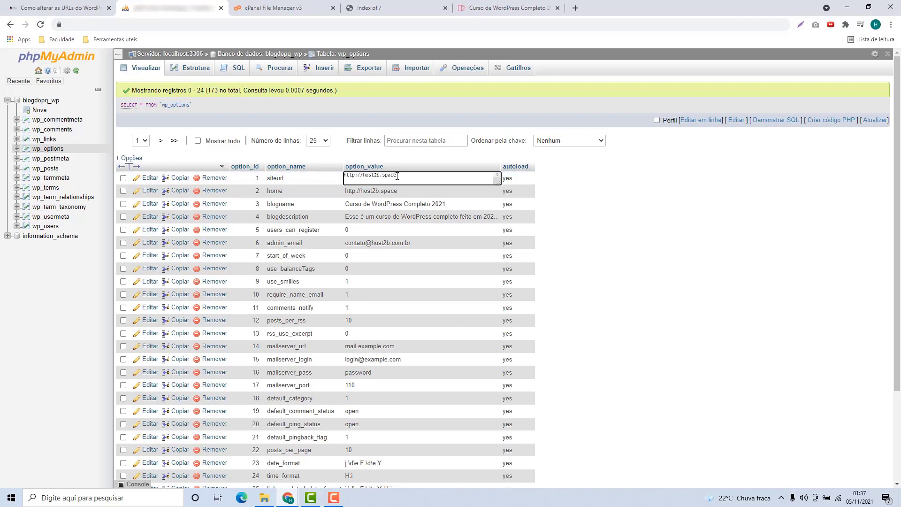
drag(397, 176, 366, 179)
key(BackSpace)
text(host2b.com)
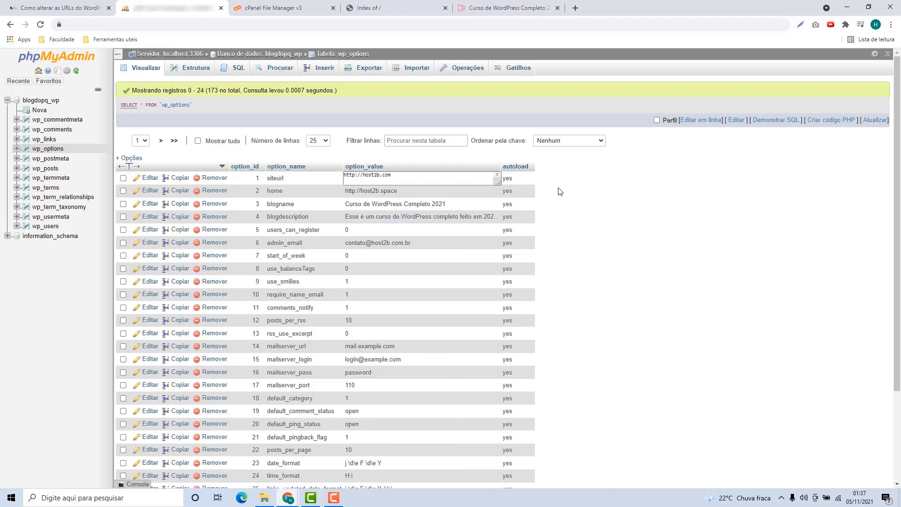
click(559, 191)
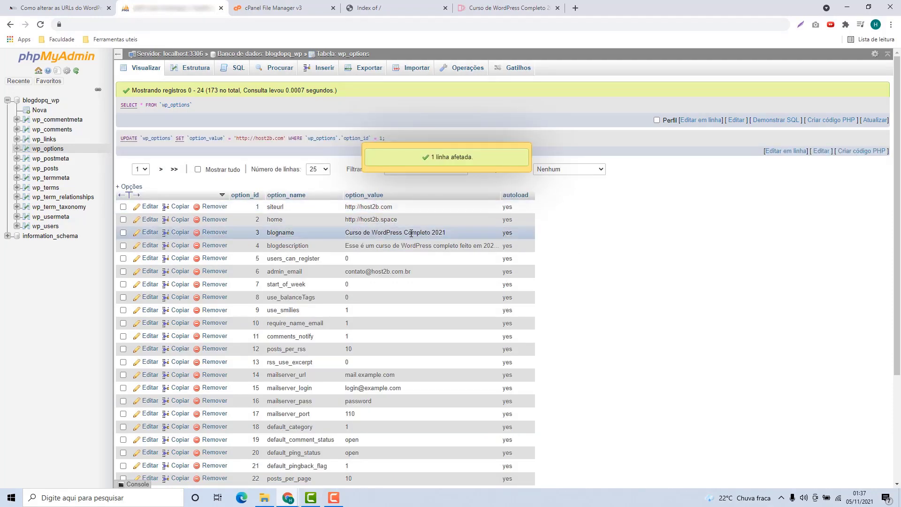
double_click(364, 221)
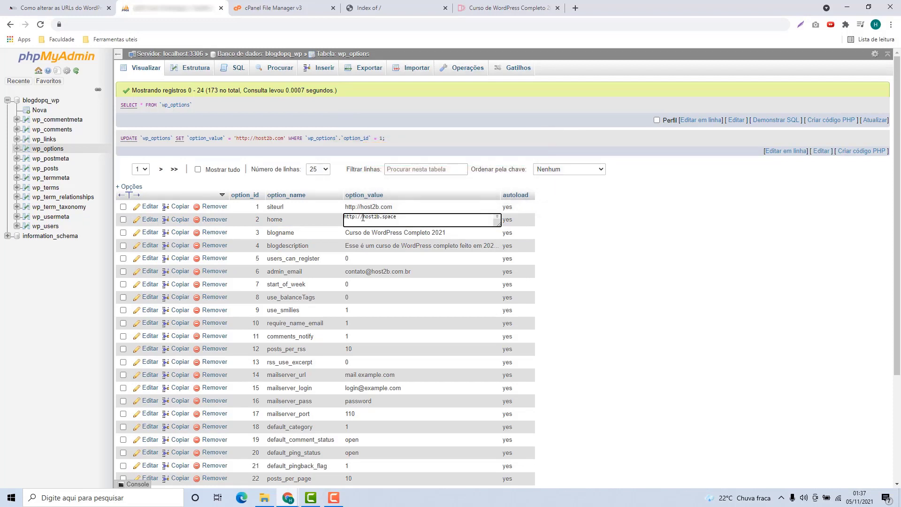
drag(363, 218, 402, 218)
key(BackSpace)
text(host2b.com)
click(598, 241)
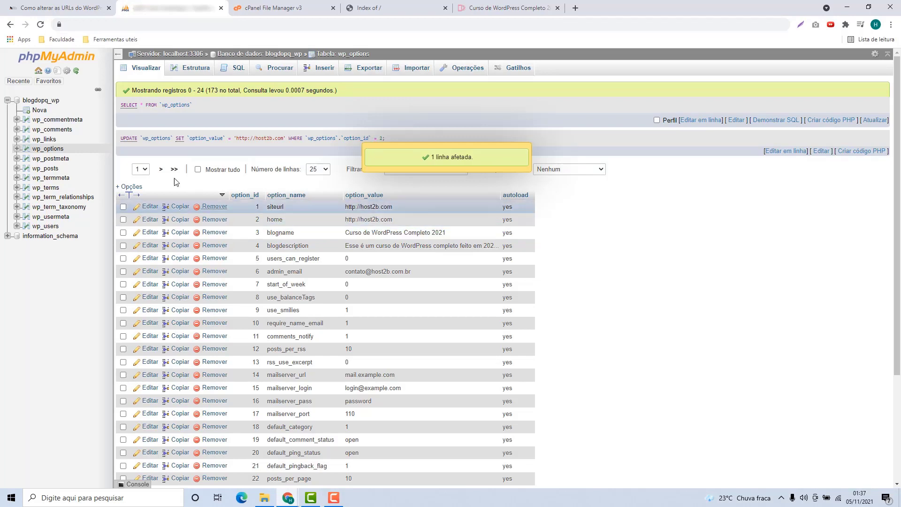
Step: Open the wp_posts table and examine the URLs stored in its post_content and guid columns
click(50, 172)
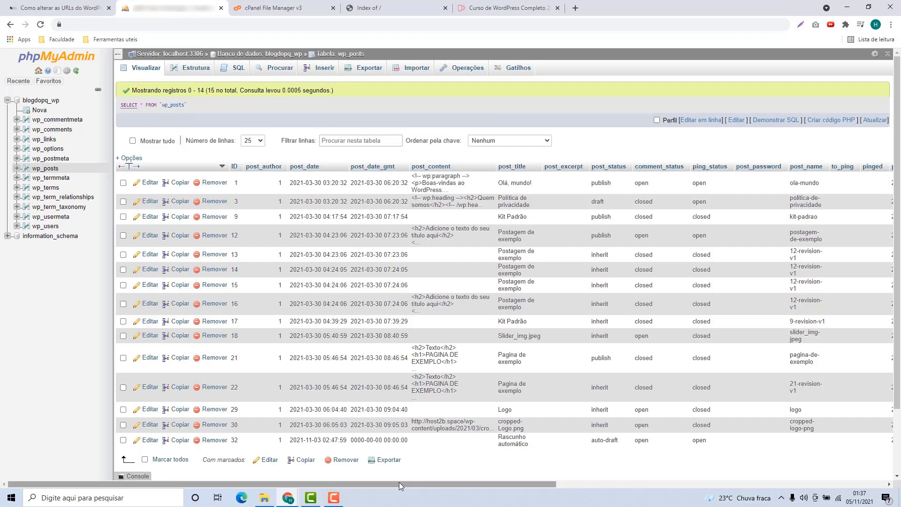
drag(399, 483, 760, 475)
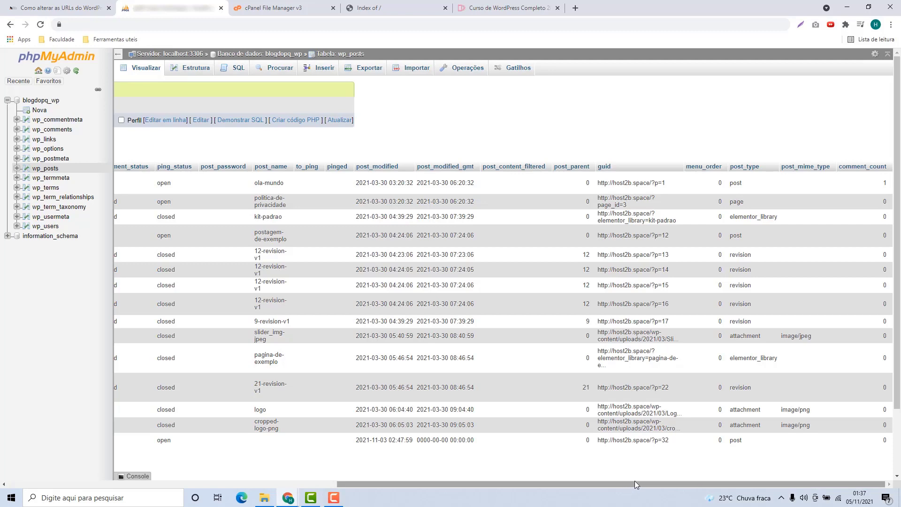
drag(621, 486, 270, 500)
mouse_move(270, 499)
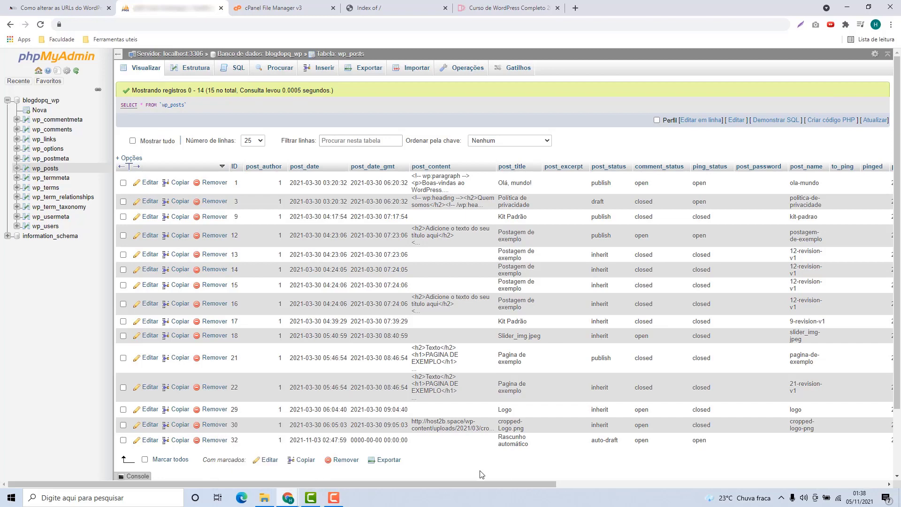
Step: Open the SQL query editor for the wp_posts table and clear its default SELECT query
click(234, 69)
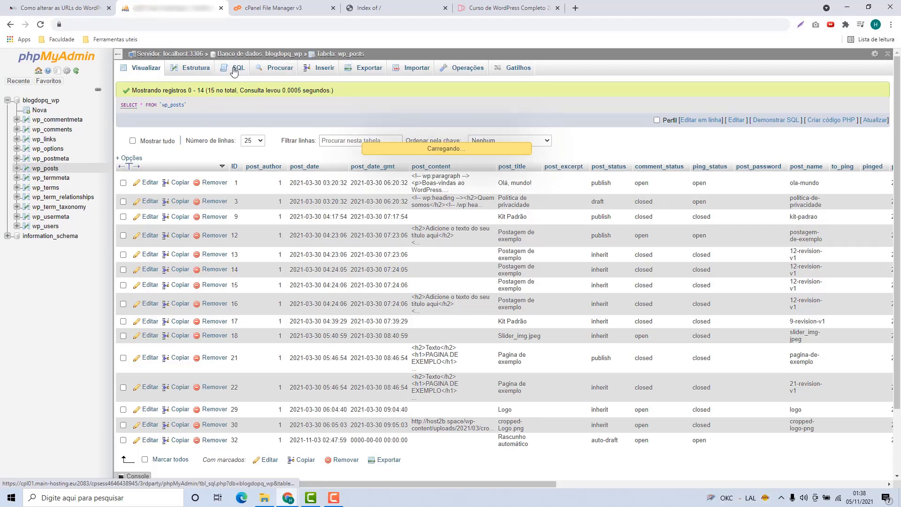
drag(248, 104, 145, 104)
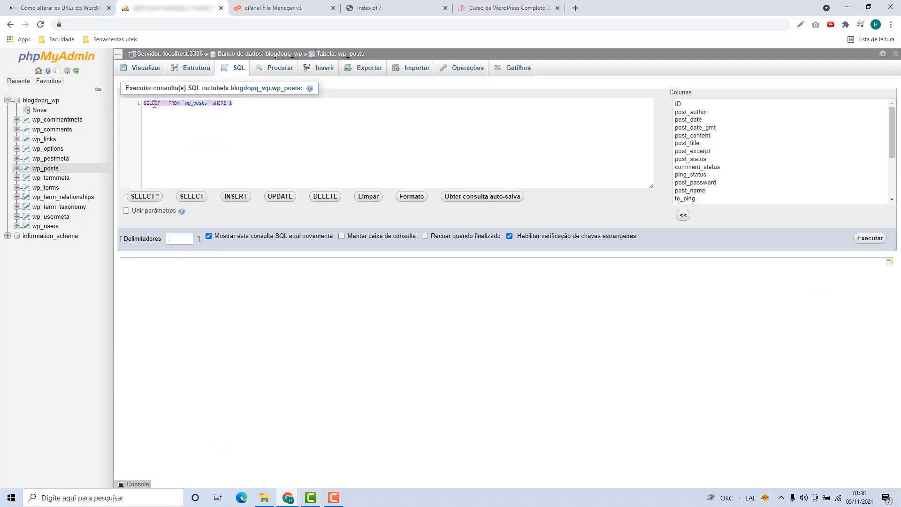
key(BackSpace)
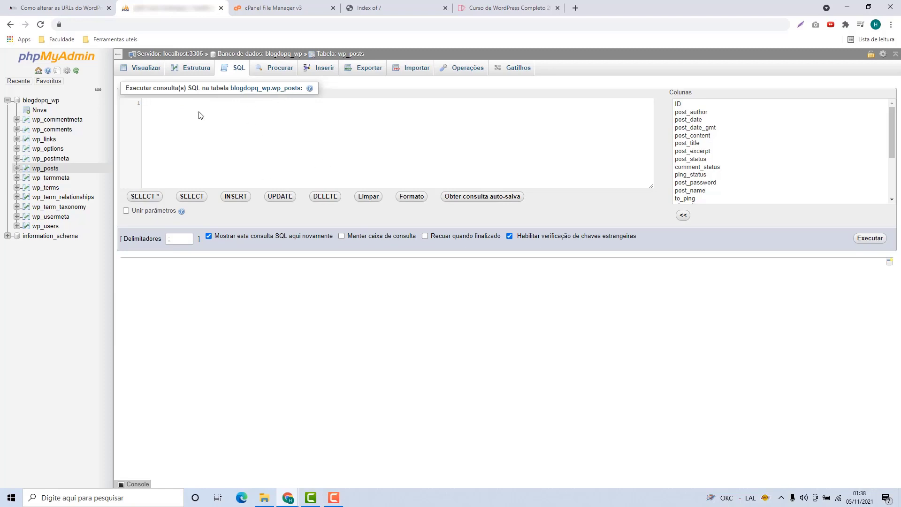
Step: Copy the two UPDATE wp_posts statements from the host2b.net article on changing WordPress URLs and paste them into the empty phpMyAdmin query
click(59, 13)
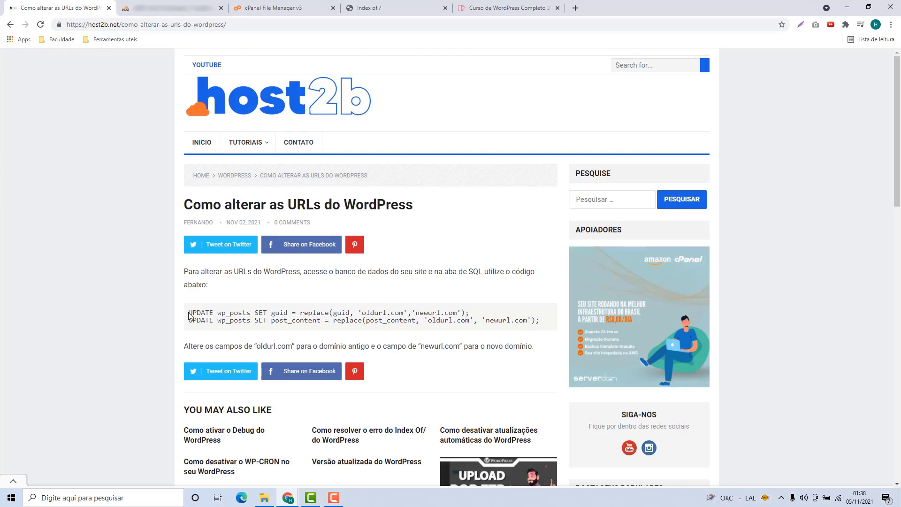
drag(189, 315, 542, 324)
key(ctrl+c)
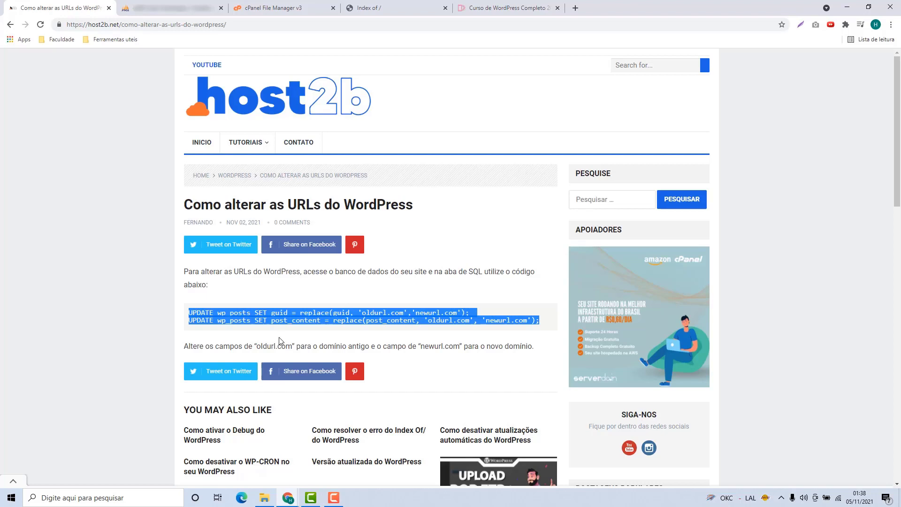
click(167, 8)
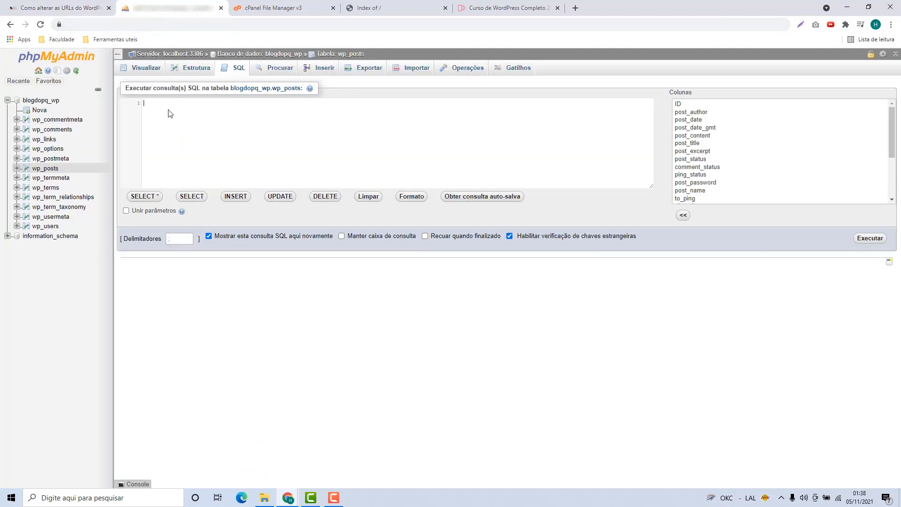
key(ctrl+v)
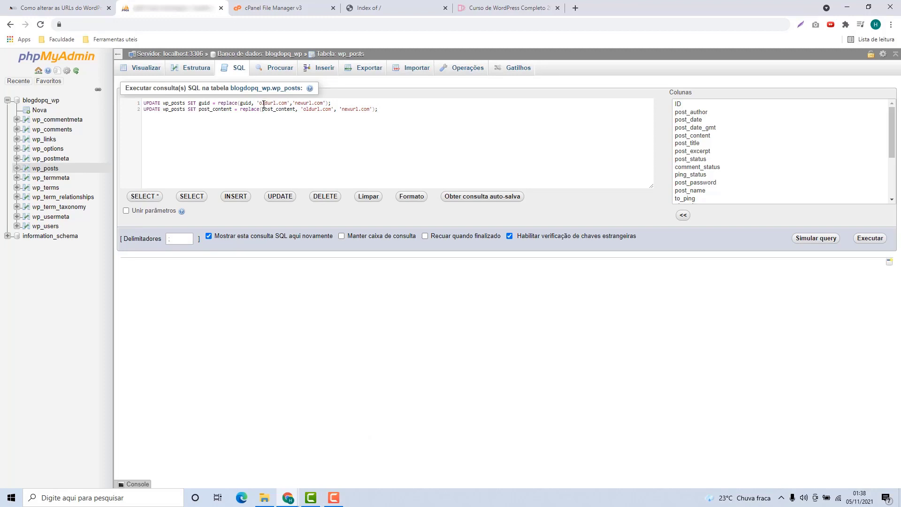
Step: Replace the oldurl.com placeholder with host2b.space in both the guid and post_content UPDATE statements
drag(261, 103, 288, 105)
click(296, 103)
key(BackSpace)
drag(260, 103, 289, 106)
text(host2b.space)
drag(304, 109, 332, 108)
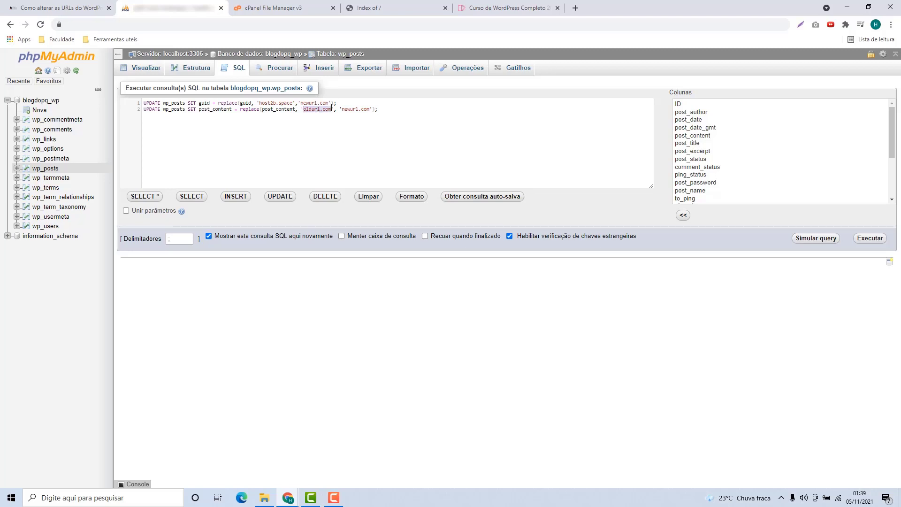
text(host2b.space)
Step: Replace the newurl.com placeholder with host2b.com in the guid and post_content UPDATE statements
drag(300, 103, 330, 103)
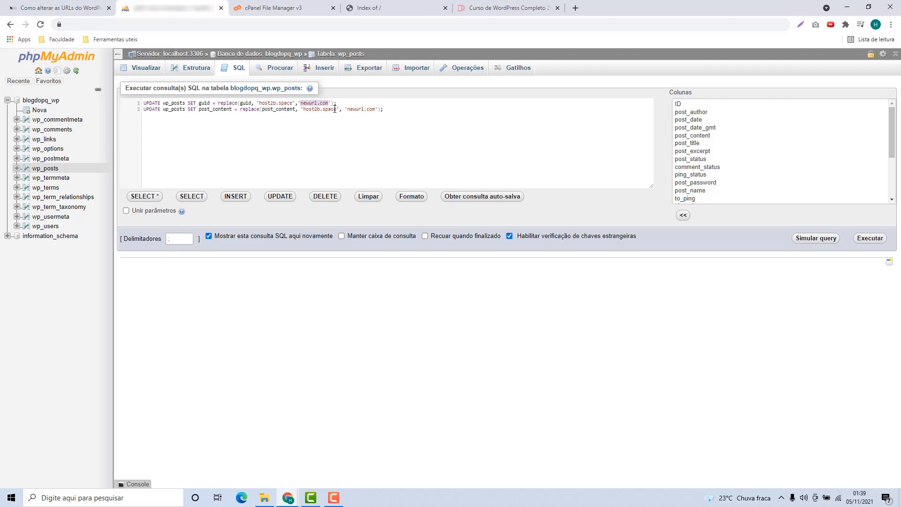
text(host2b.com)
drag(348, 109, 375, 109)
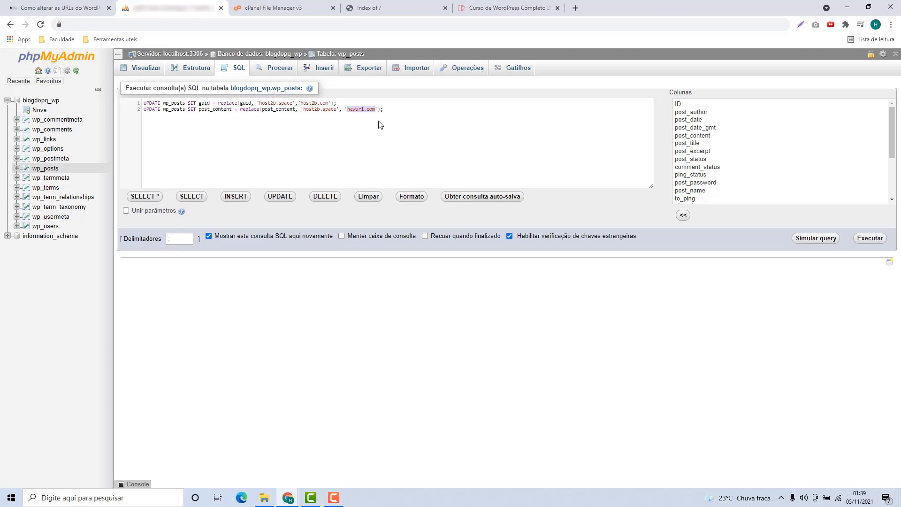